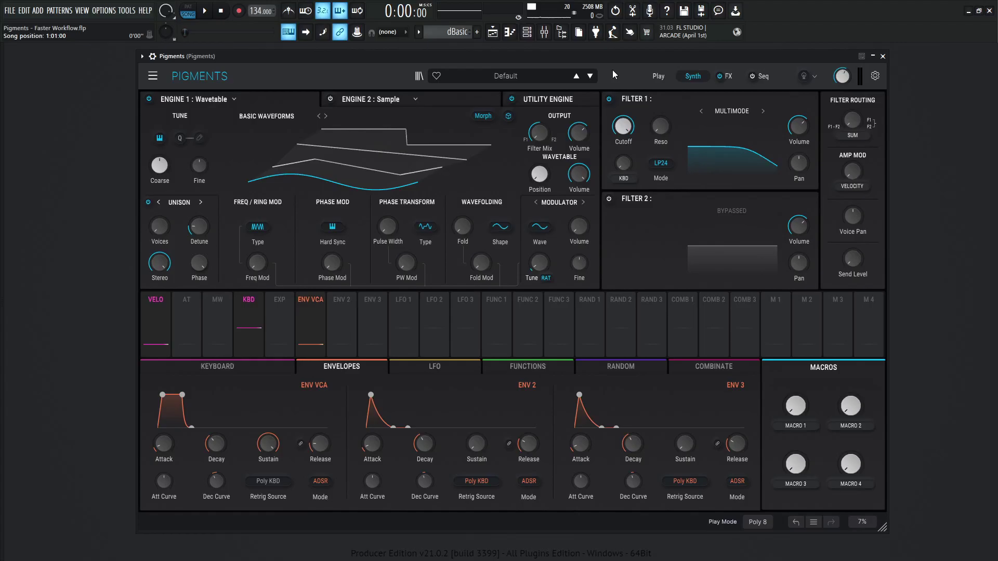
Step: Open the Engine 1 type list after briefly checking the main options menu
left_click(152, 76)
left_click(254, 105)
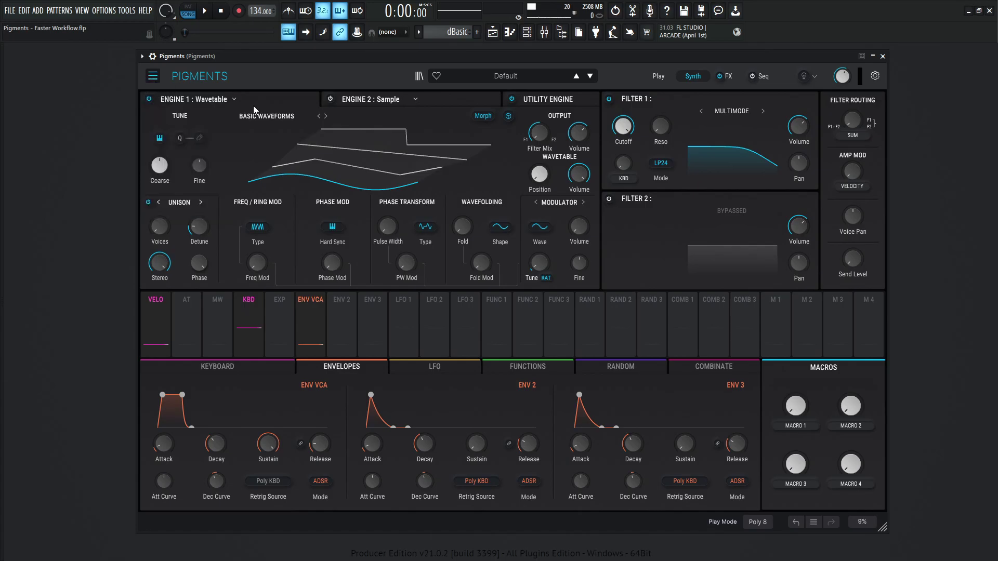
left_click(232, 99)
Step: Switch Engine 1 to Analog and make Osc 2 a -12 st square with Env 2 on its volume
left_click(174, 143)
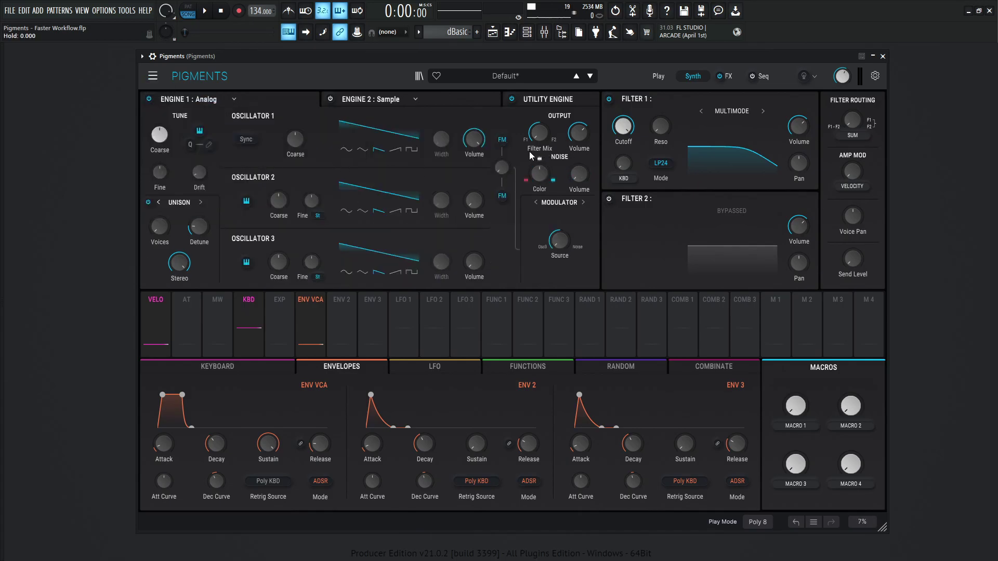
key("z")
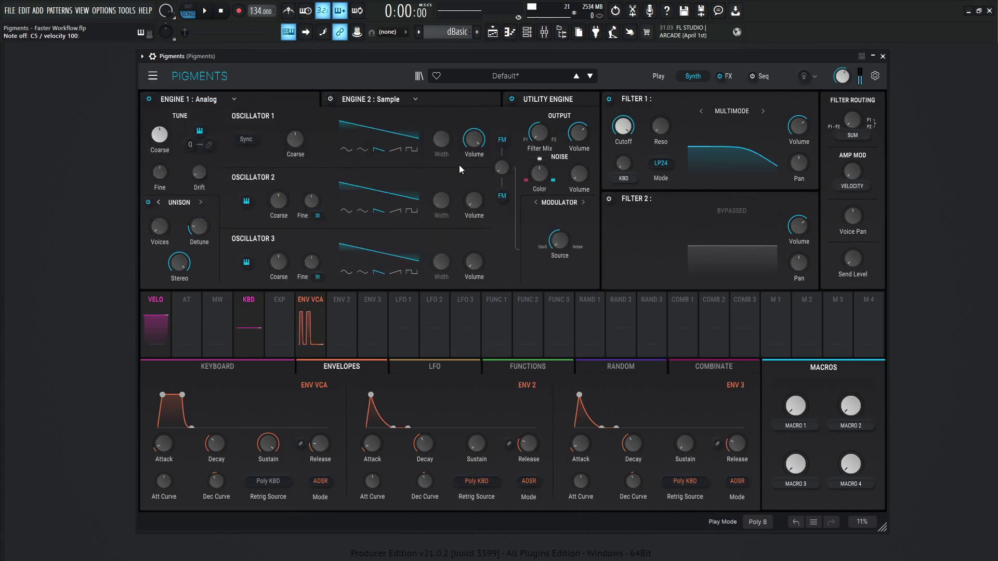
left_click(414, 211)
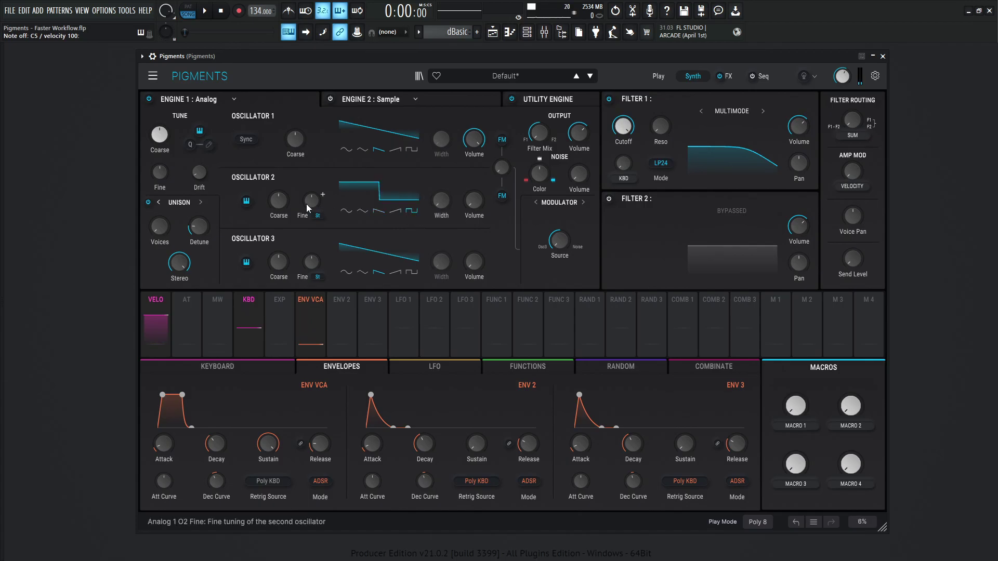
left_click_drag(279, 201, 279, 222)
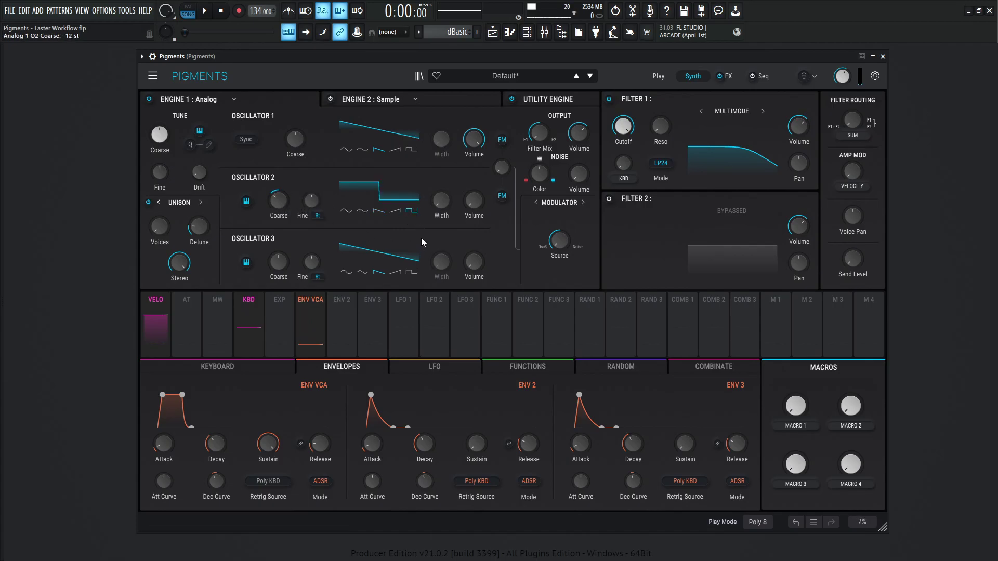
left_click_drag(342, 323, 473, 213)
Step: Lower Osc 3's volume, give it a triangle wave, and nudge Osc 2's fine tuning up
left_click_drag(474, 262, 474, 281)
left_click(362, 272)
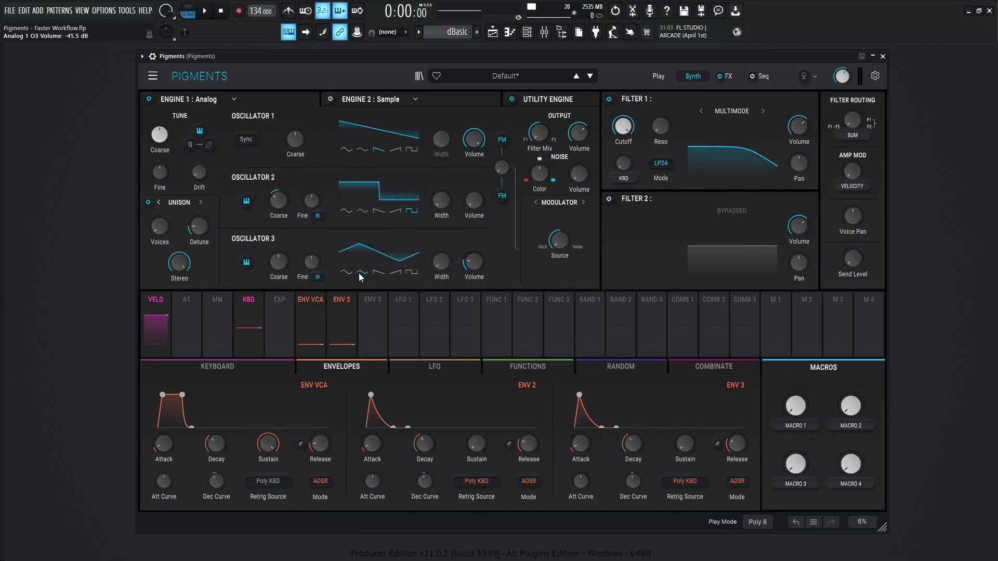
left_click_drag(311, 201, 311, 194)
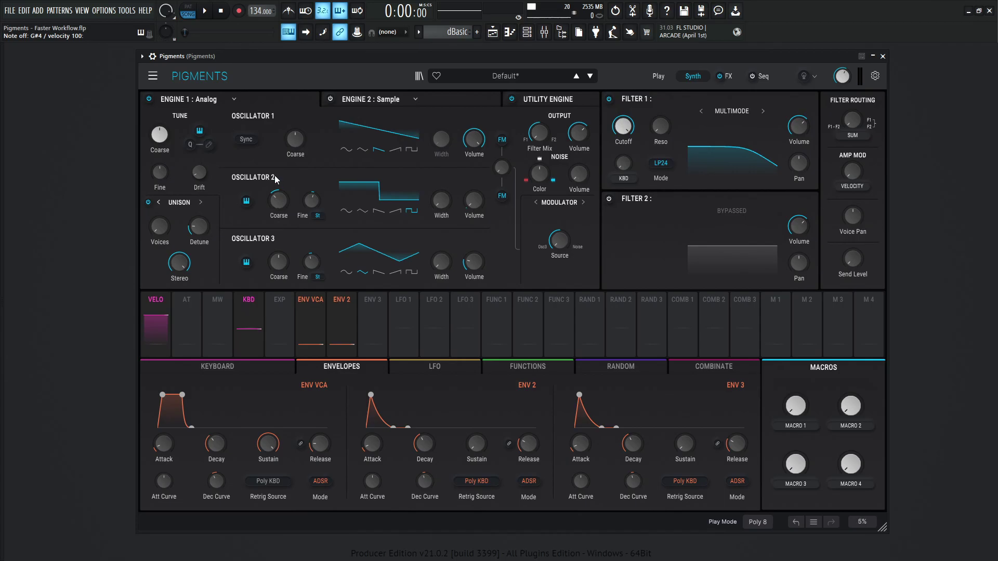
Step: Copy Engine 1 to Engine 2 with modulations from the engine copy options
left_click(234, 101)
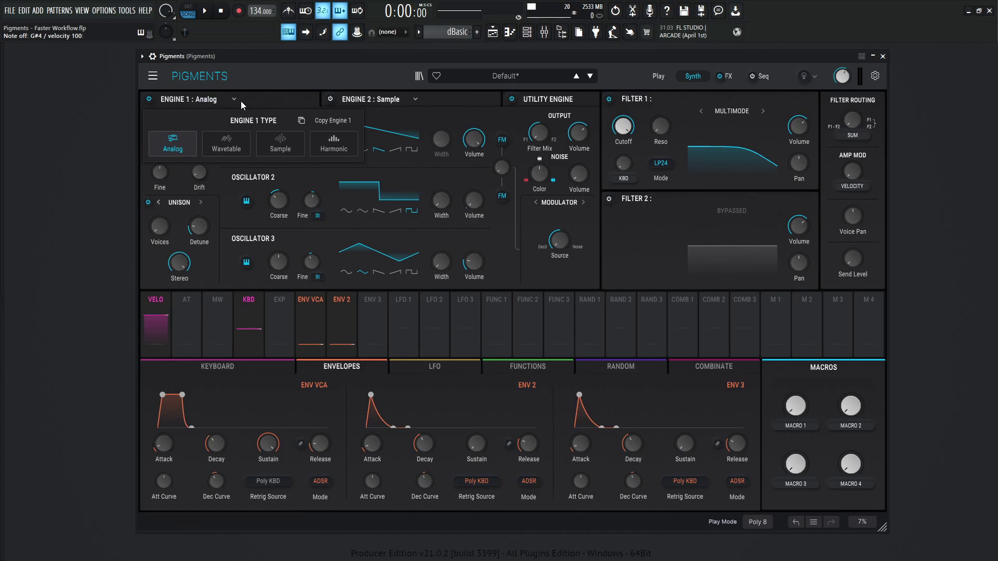
left_click(319, 121)
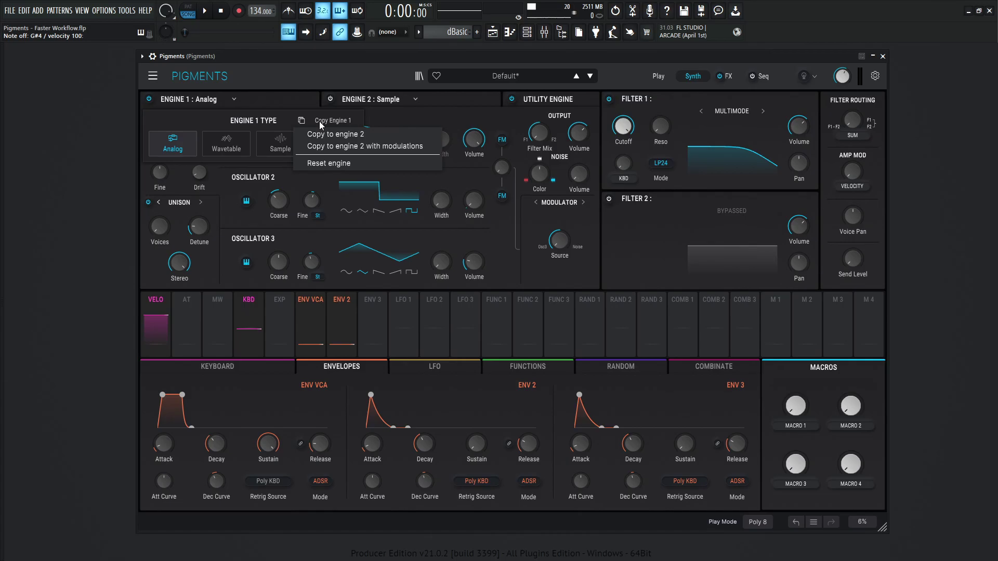
left_click(383, 149)
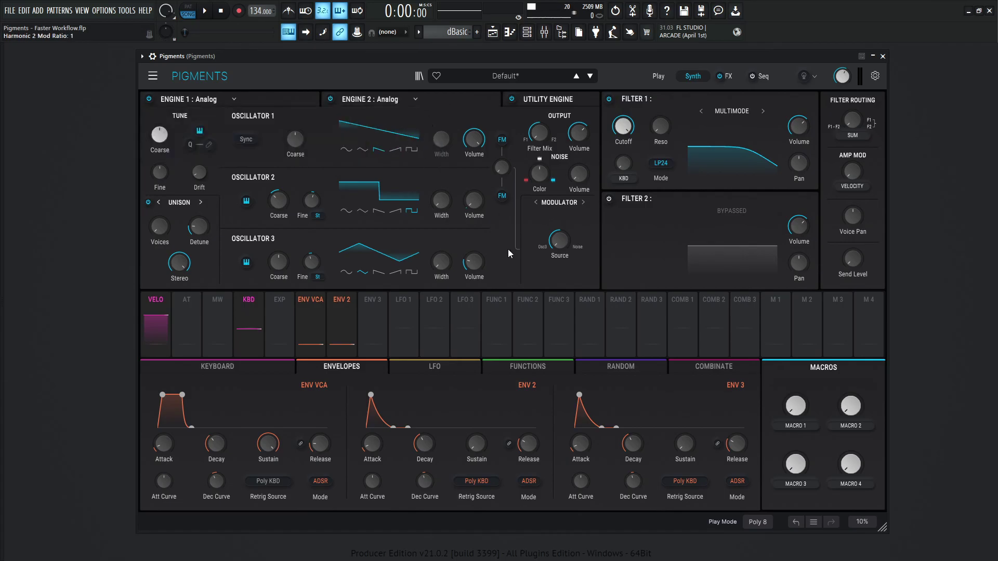
mouse_move(475, 208)
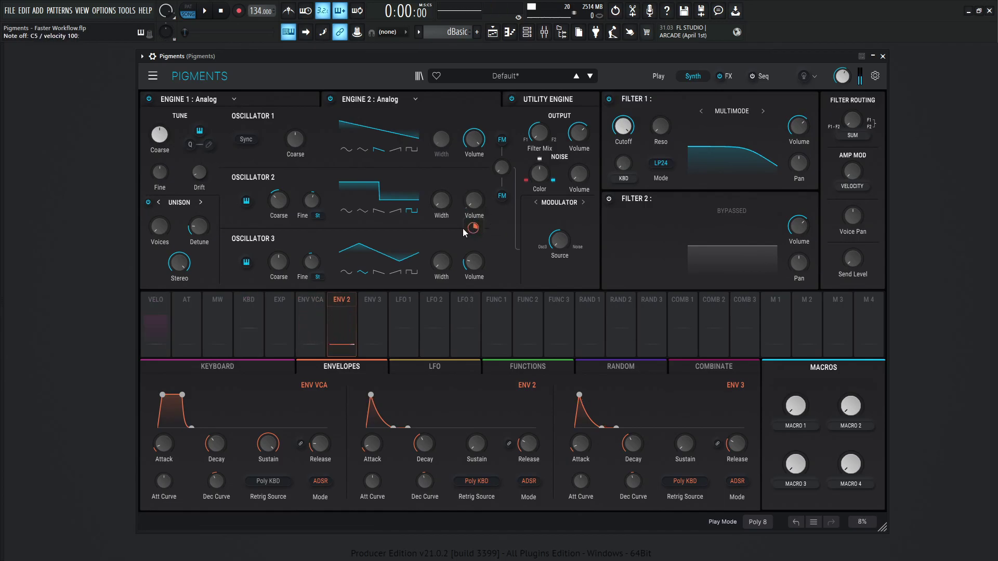
Step: Use Reset engine on Engine 1 so its three oscillators return to saw waves
left_click(233, 100)
left_click(338, 122)
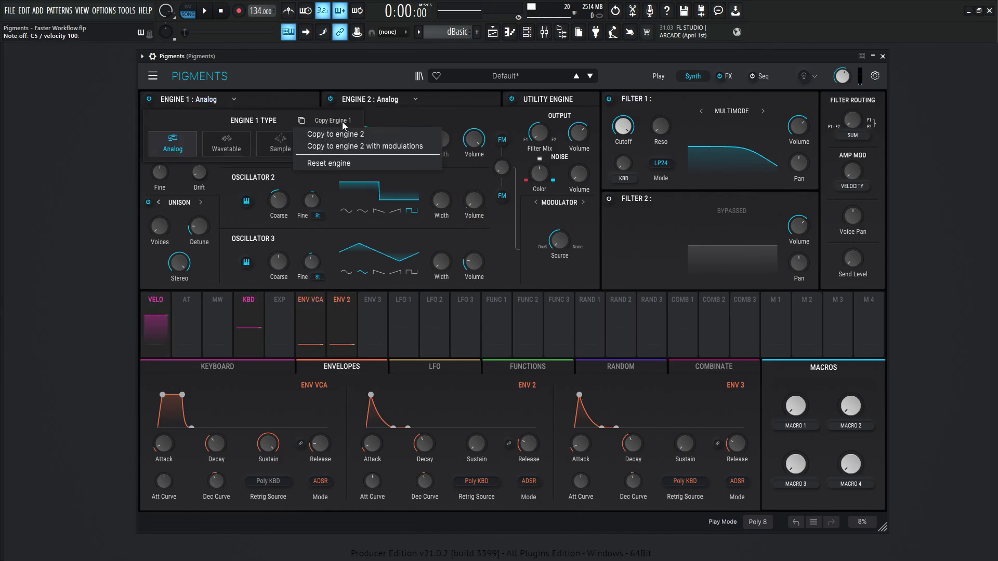
left_click(351, 164)
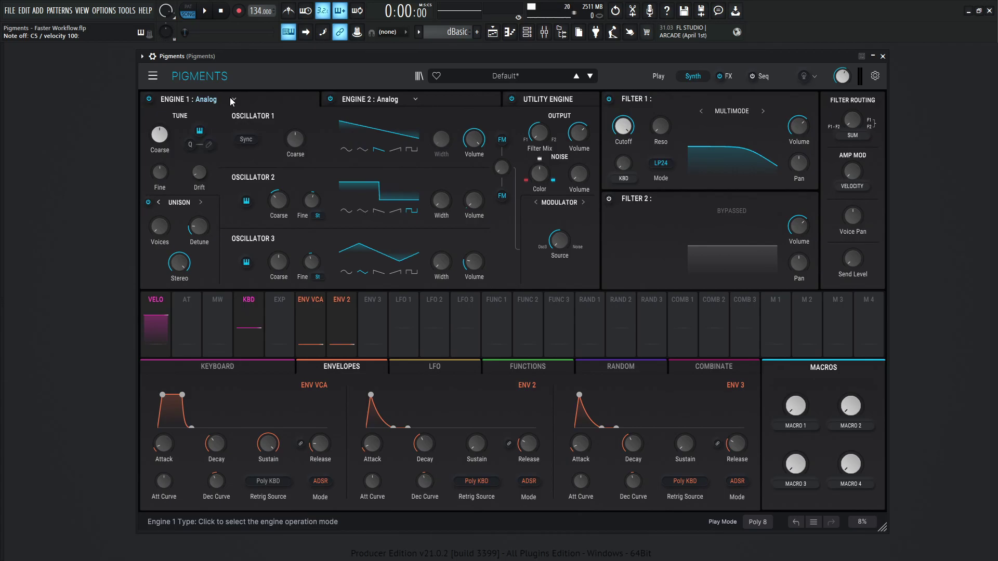
left_click(291, 100)
left_click(322, 120)
left_click(335, 162)
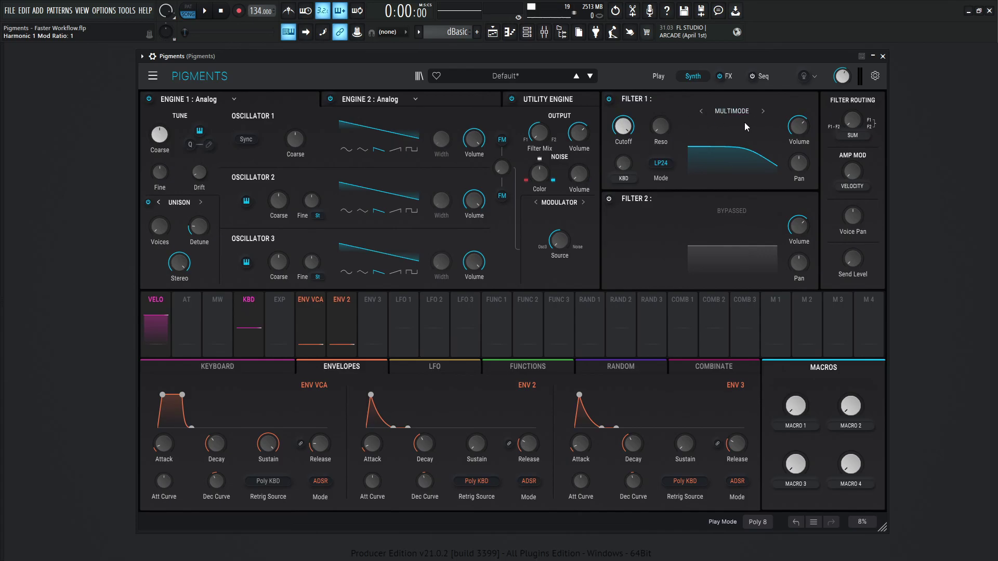
Step: Raise Filter 1's resonance, enable Filter 2 as an SEM filter and lower its cutoff
left_click_drag(669, 126, 669, 119)
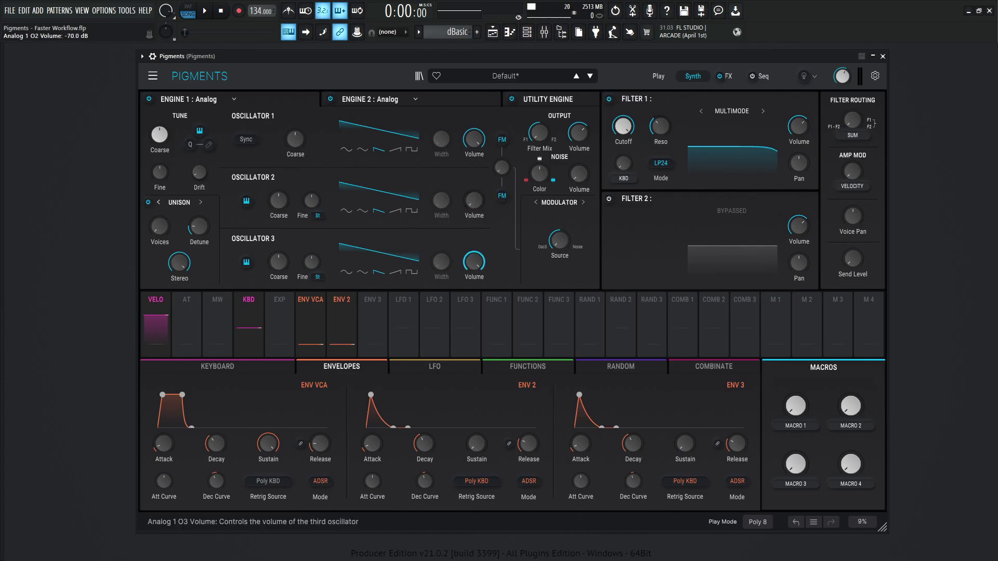
left_click(610, 198)
left_click(731, 211)
left_click(766, 252)
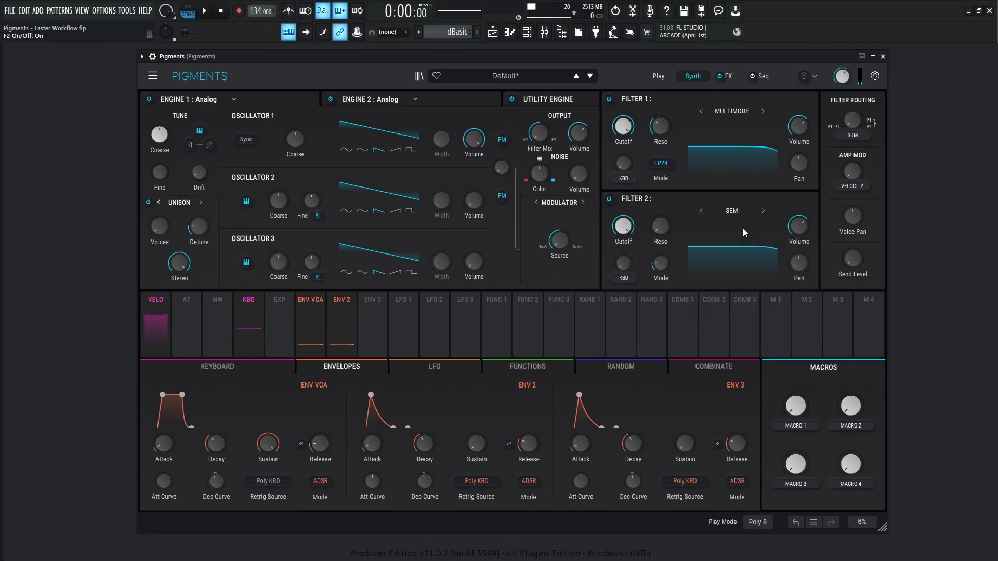
left_click_drag(625, 231, 625, 250)
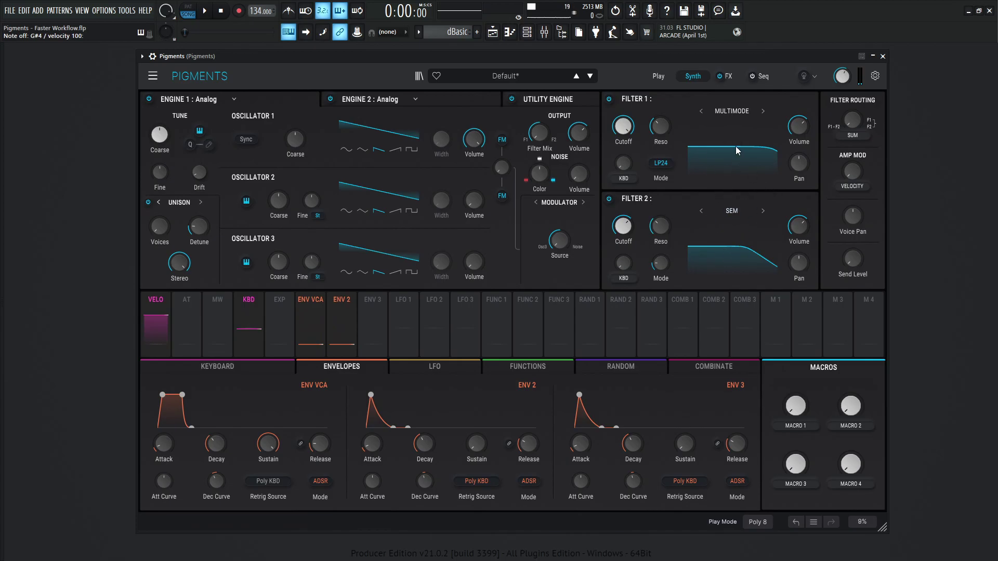
Step: Swap F1 & F2 so Filter 1 runs SEM and Filter 2 Multimode LP24
left_click(729, 110)
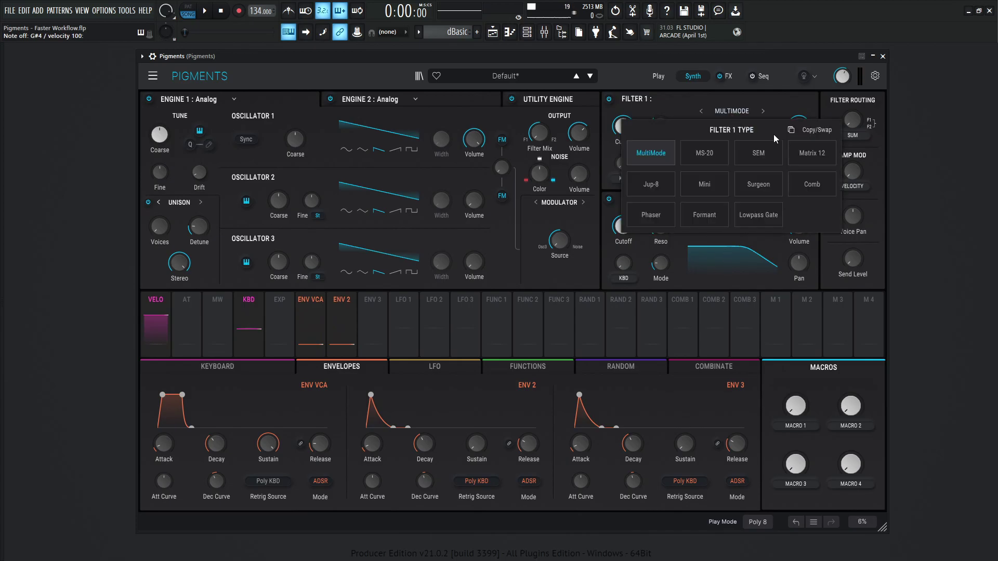
left_click(814, 132)
left_click(825, 152)
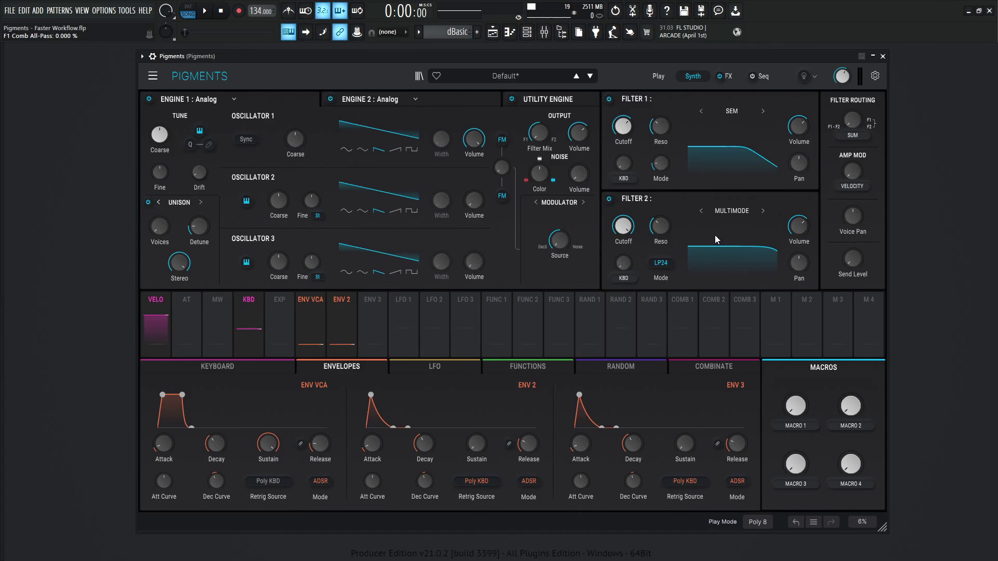
Step: Copy Filter 1's settings into Filter 2 with Copy F1 in F2
left_click(729, 113)
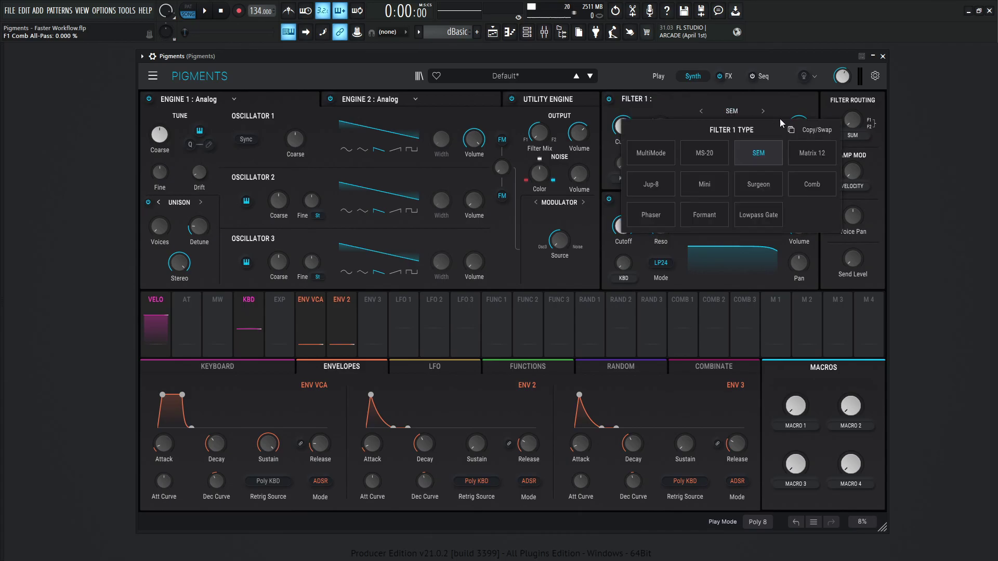
left_click(816, 130)
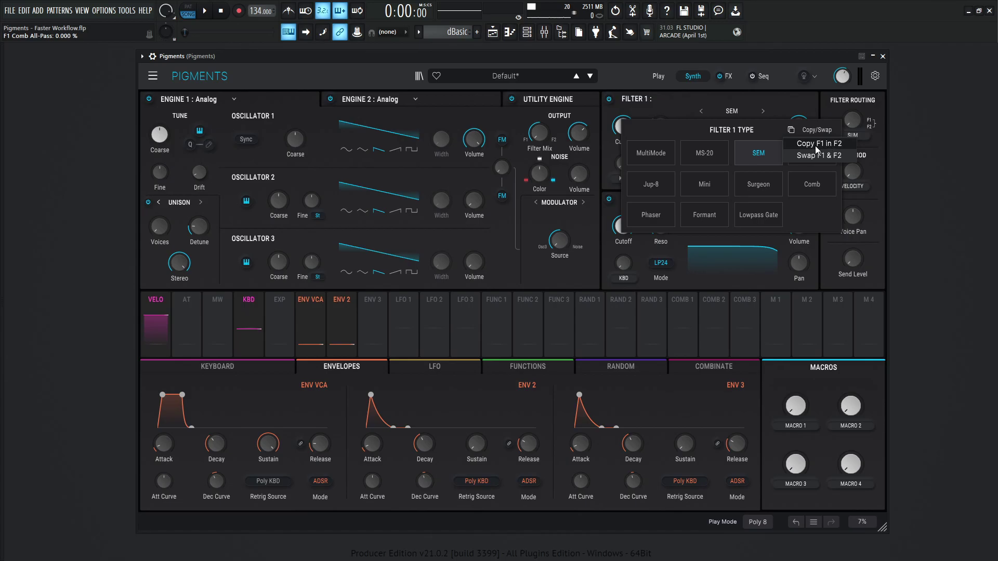
left_click(816, 146)
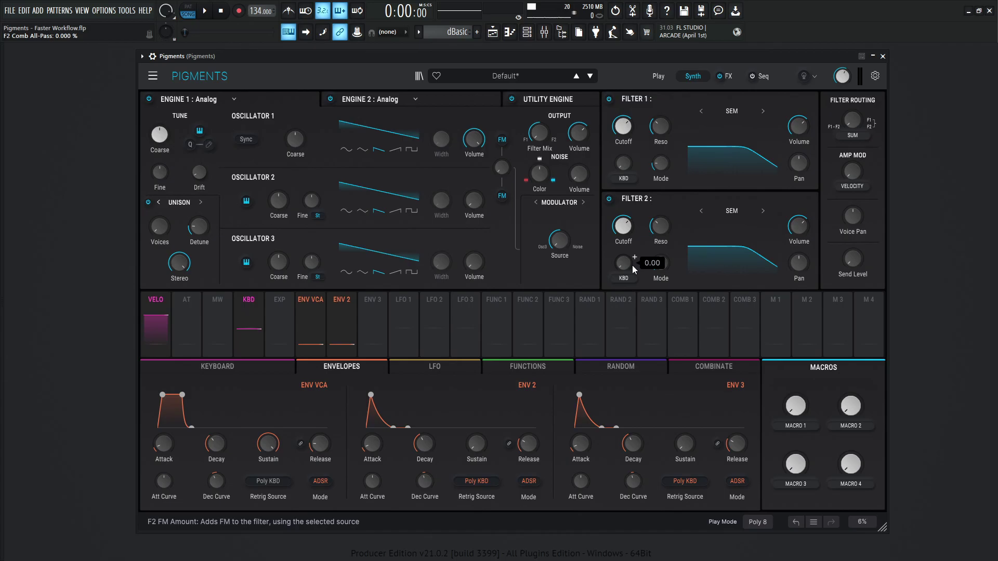
Step: Start a fresh Default preset and bring up the Functions editors
left_click(152, 76)
left_click(186, 96)
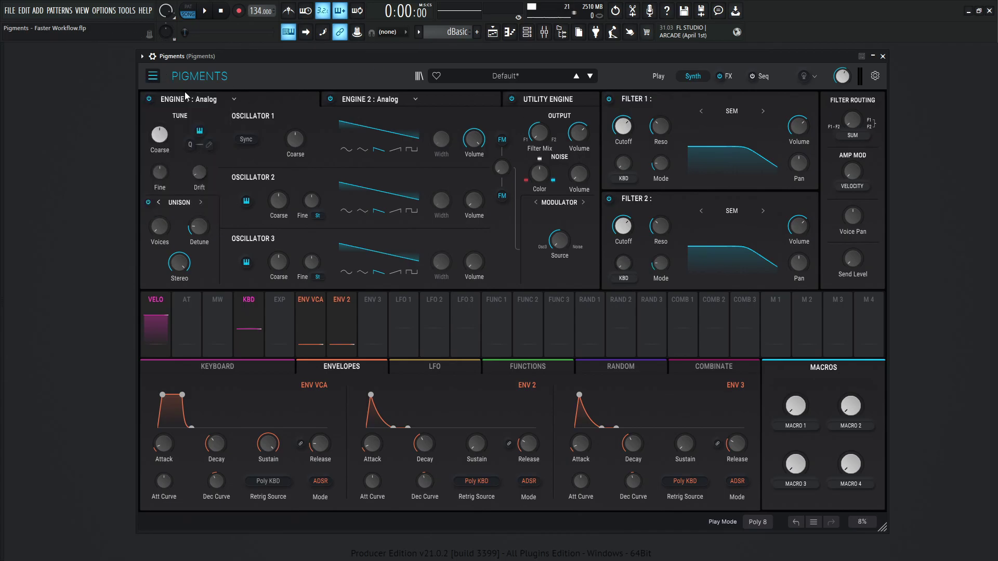
left_click(532, 363)
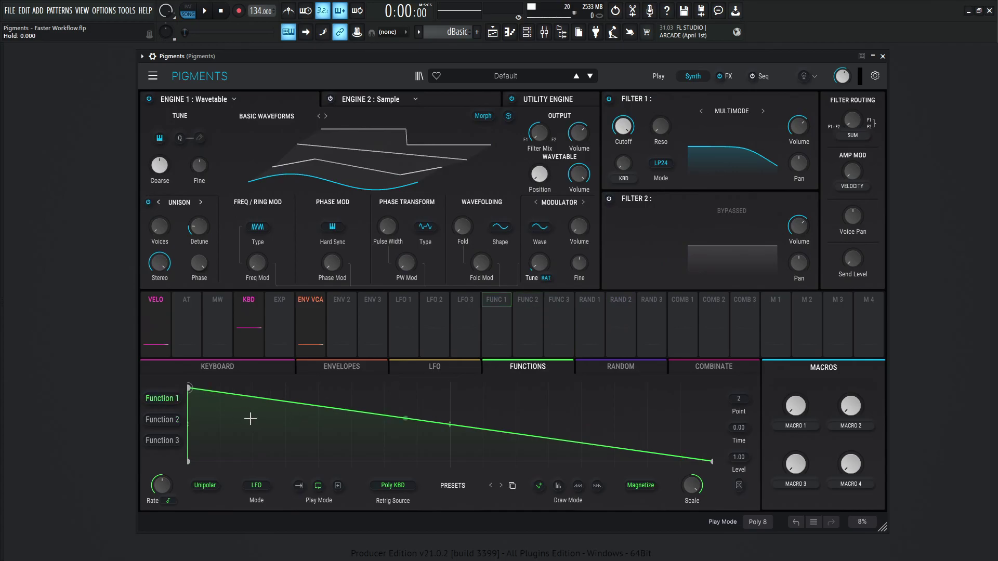
Step: Draw a zigzag shape into Function 1 by adding breakpoints along the curve
left_click(237, 456)
left_click(352, 409)
left_click(394, 433)
left_click(418, 435)
left_click(549, 410)
left_click(575, 452)
left_click(626, 409)
left_click(681, 435)
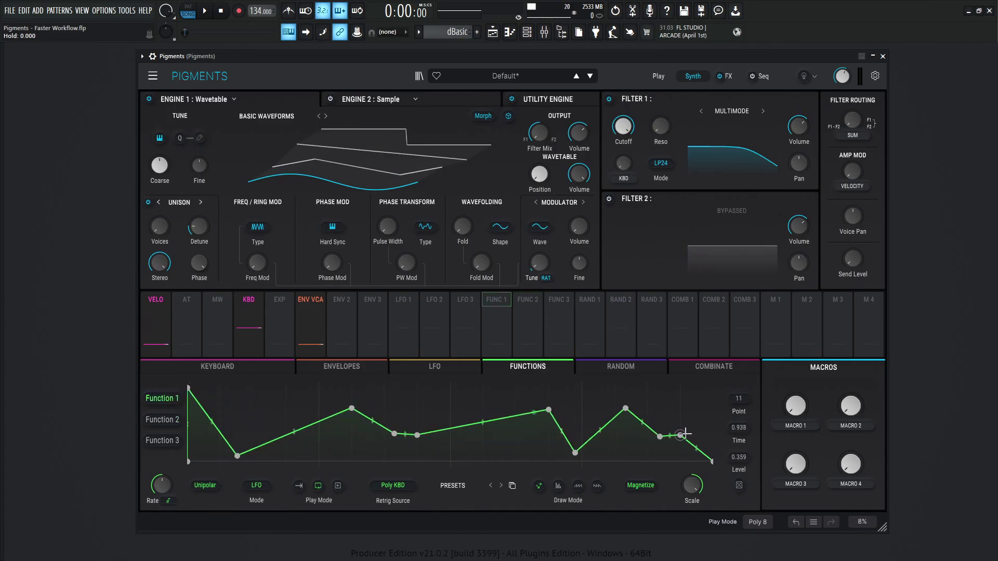
left_click(464, 396)
left_click(497, 450)
left_click(516, 425)
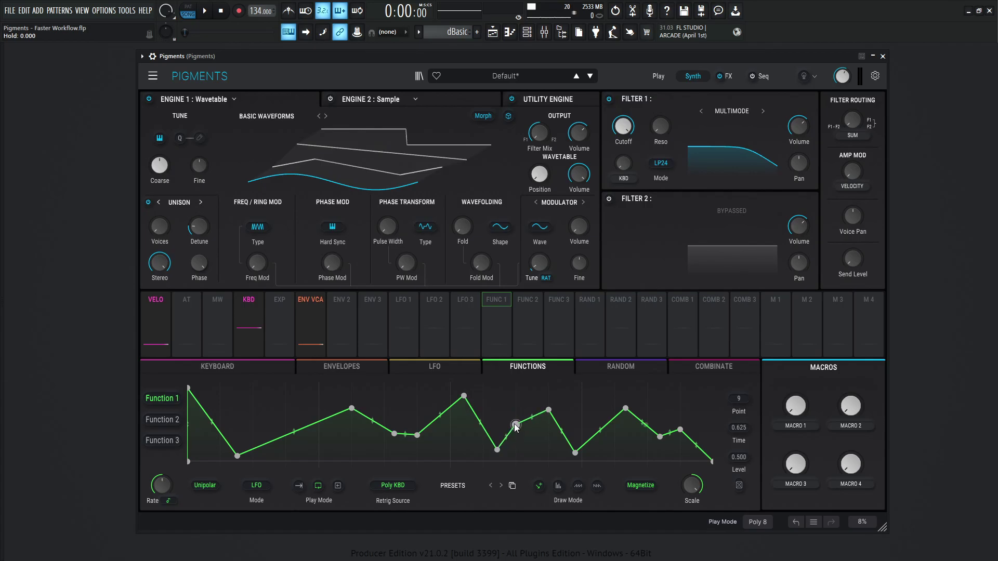
Step: Copy Function 1's zigzag to Function 2 and display Function 2 to check it
left_click(512, 486)
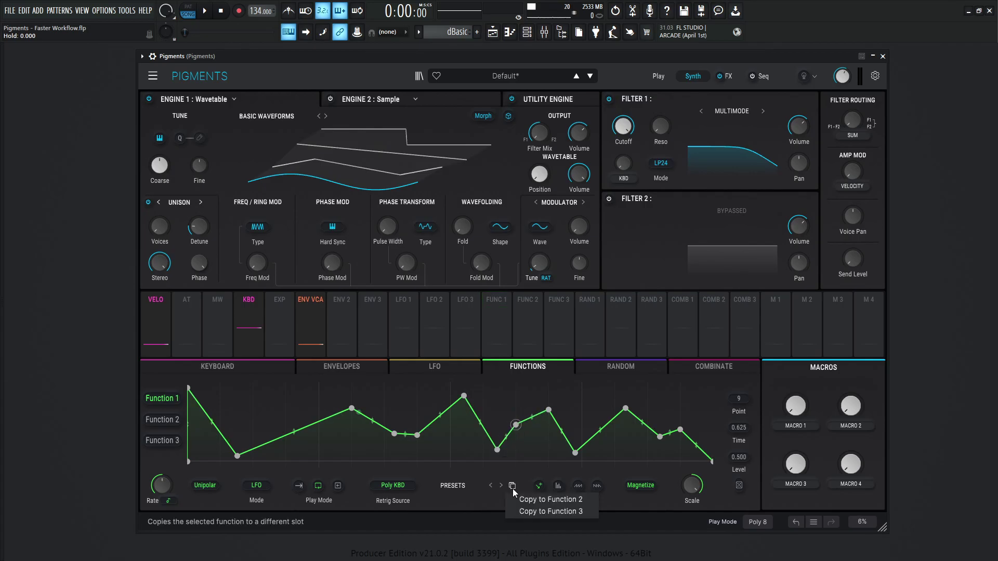
left_click(547, 500)
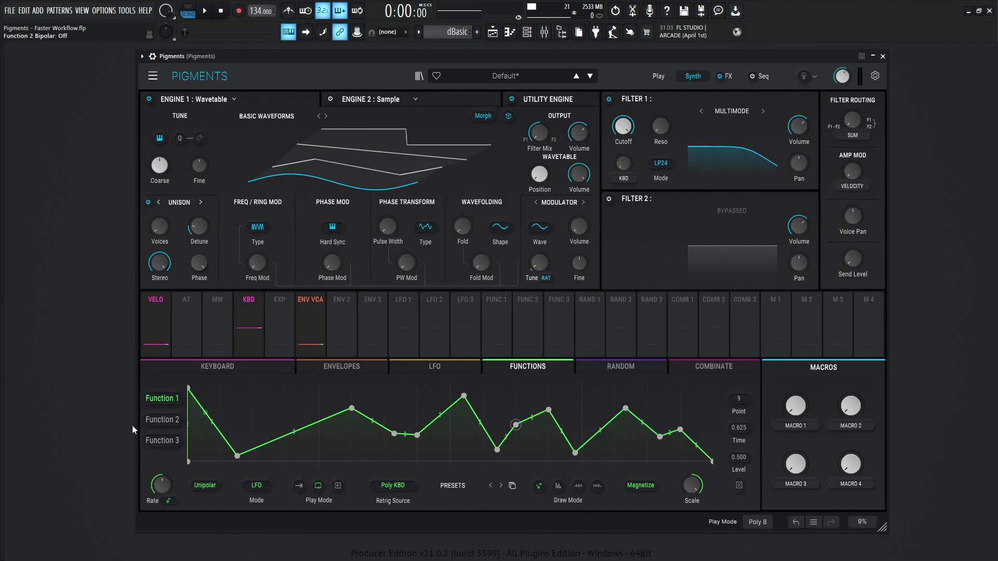
left_click(163, 421)
mouse_move(161, 483)
Step: On the FX A chain, set the Delay dry/wet to 12 % and nudge its Fine time
left_click(728, 75)
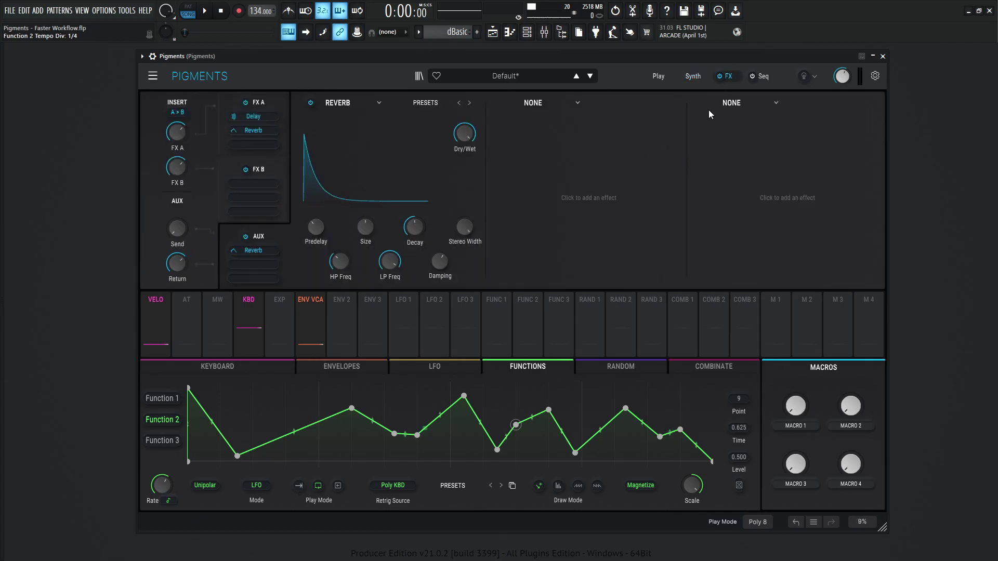
left_click(279, 104)
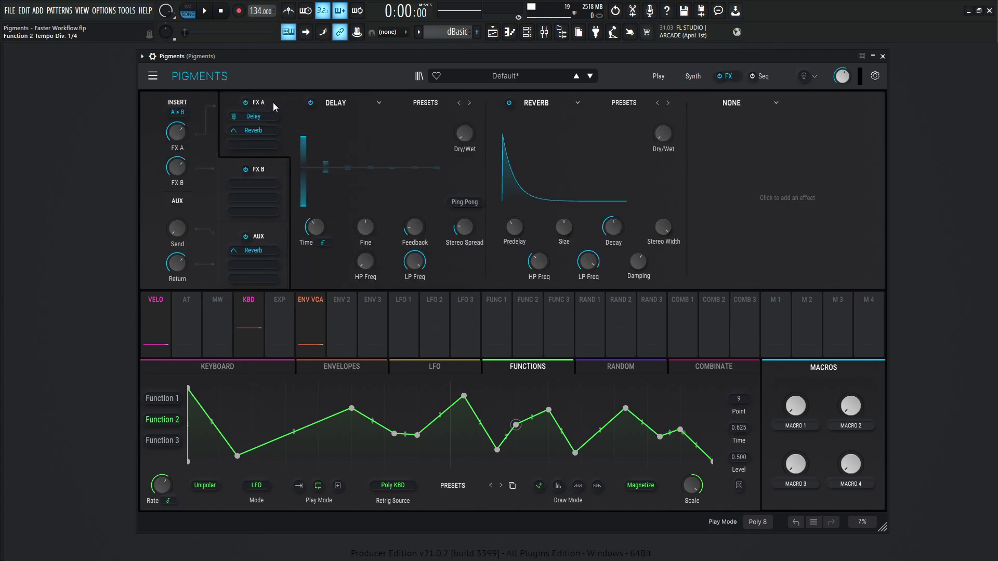
left_click_drag(464, 134, 464, 126)
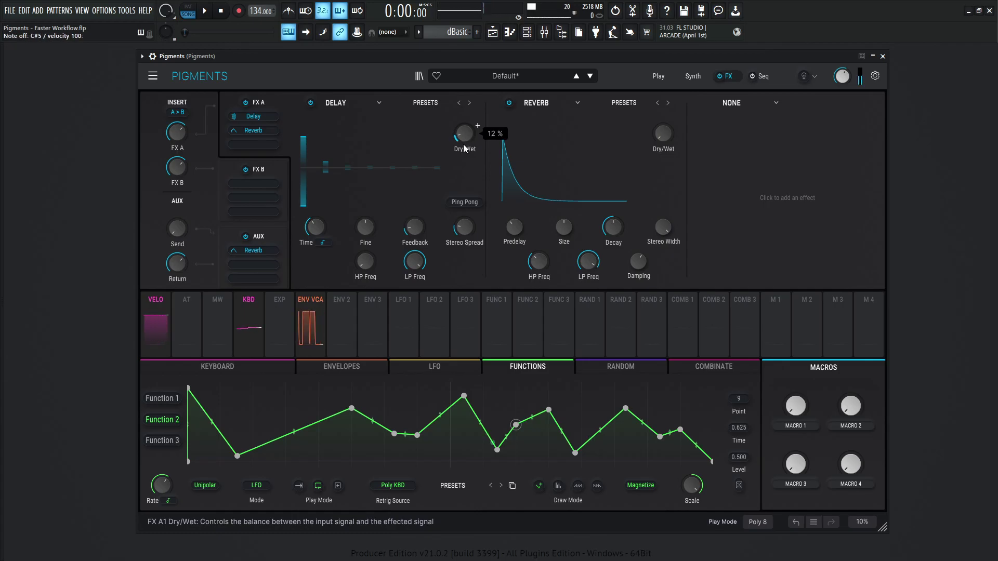
left_click_drag(374, 225, 374, 223)
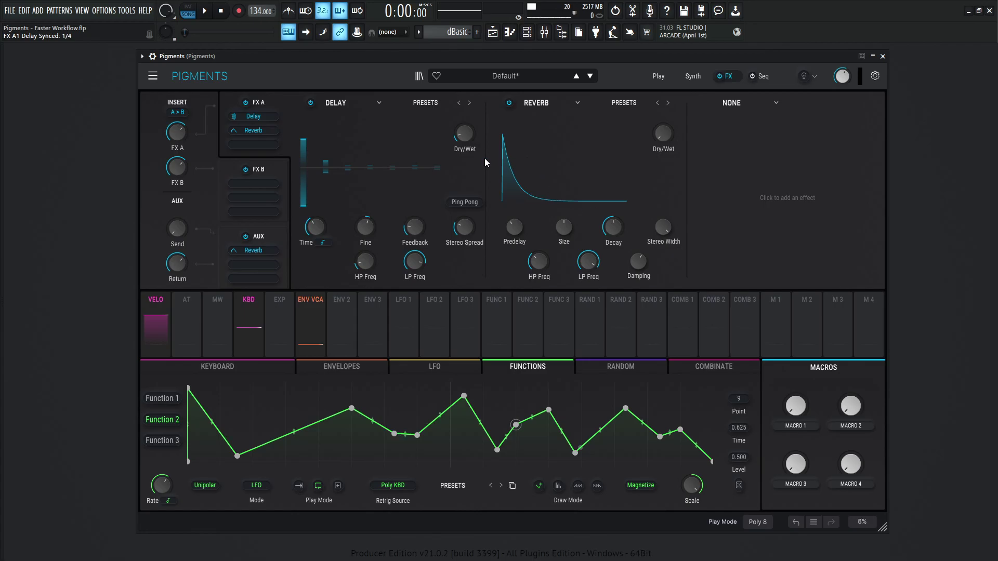
Step: Copy the FX A1 Delay into the FX A2 slot
left_click(341, 105)
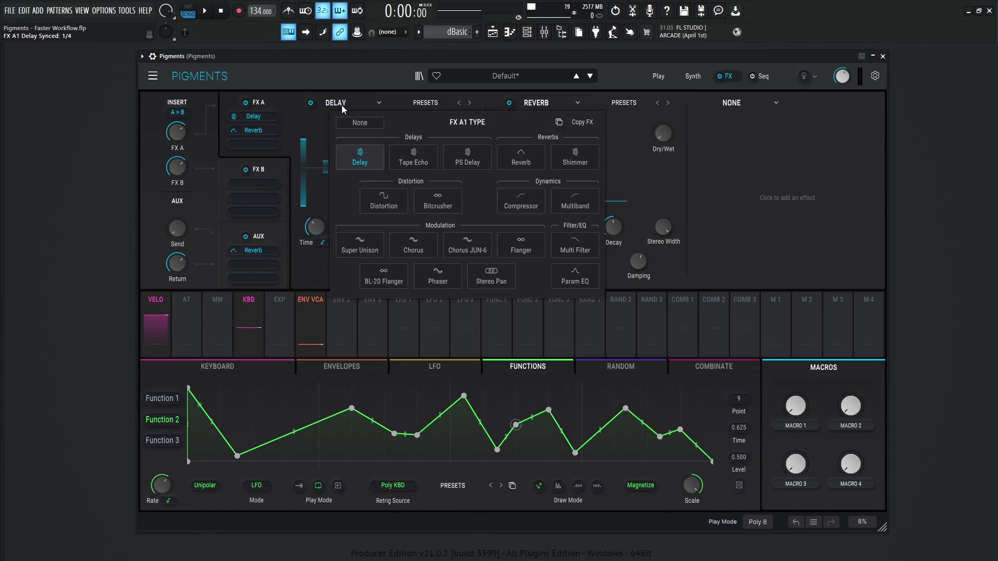
left_click(581, 121)
left_click(598, 139)
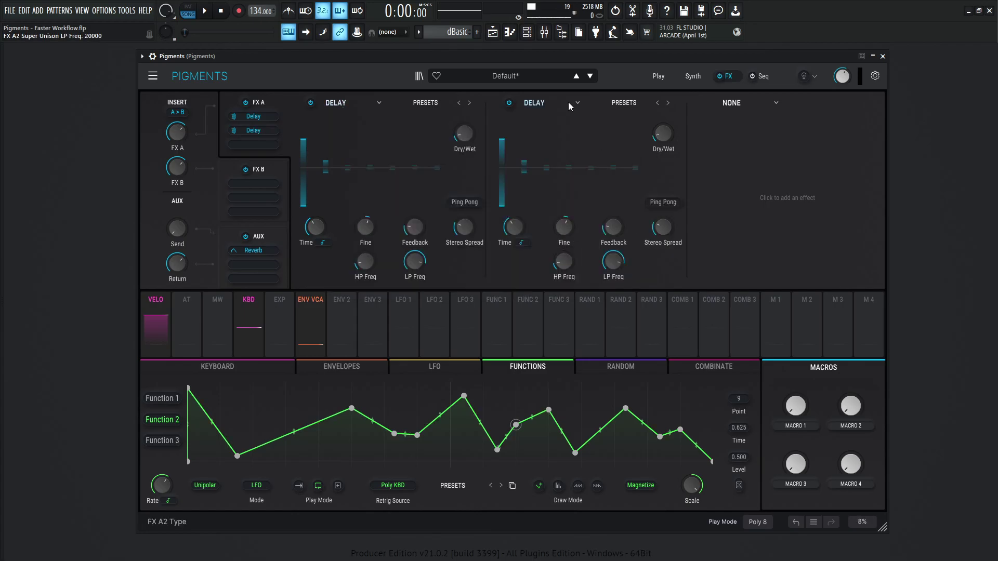
scroll(514, 228, "up", 3)
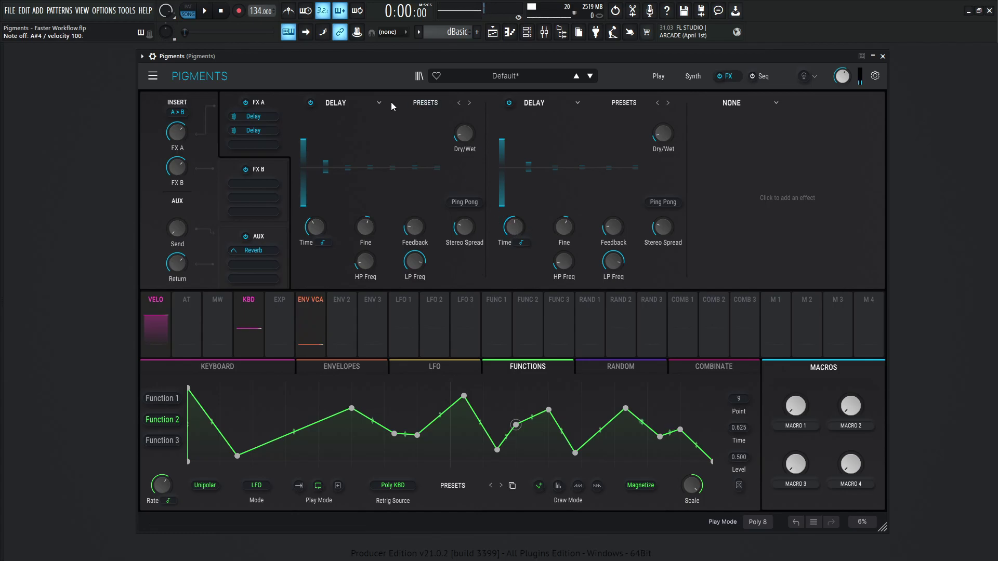
Step: Copy the FX A1 Delay into AUX slot 3 and show the AUX chain
left_click(344, 104)
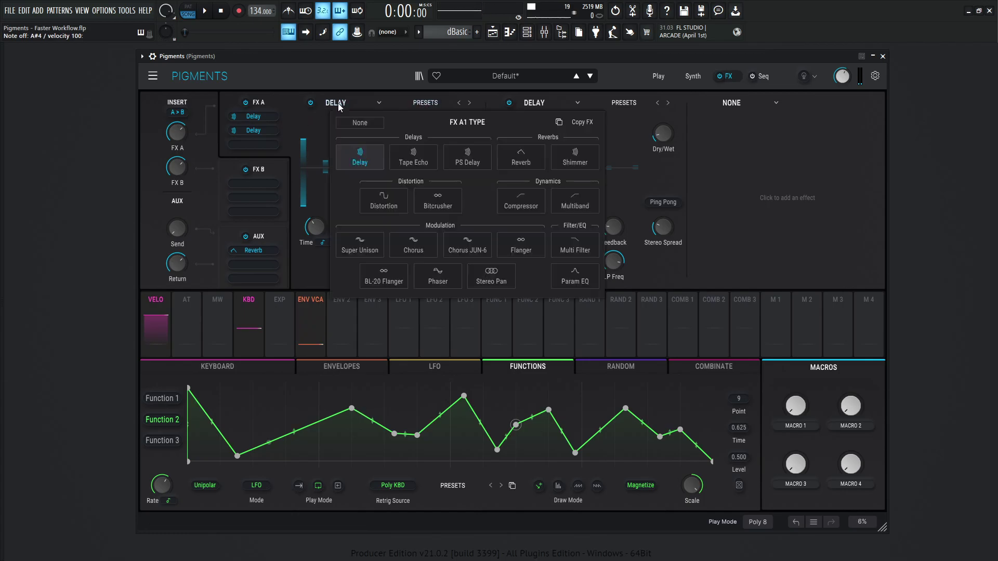
left_click(588, 122)
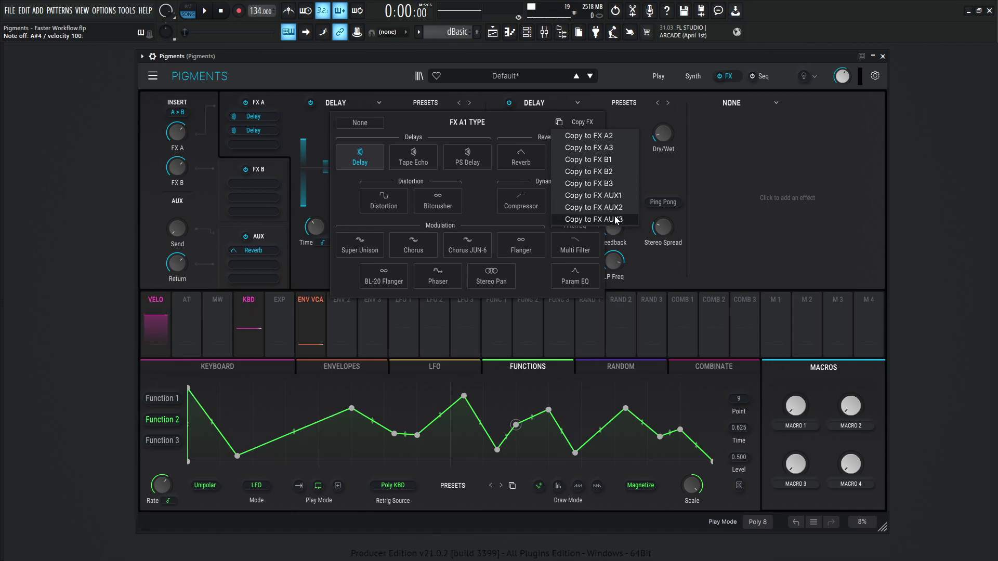
left_click(593, 220)
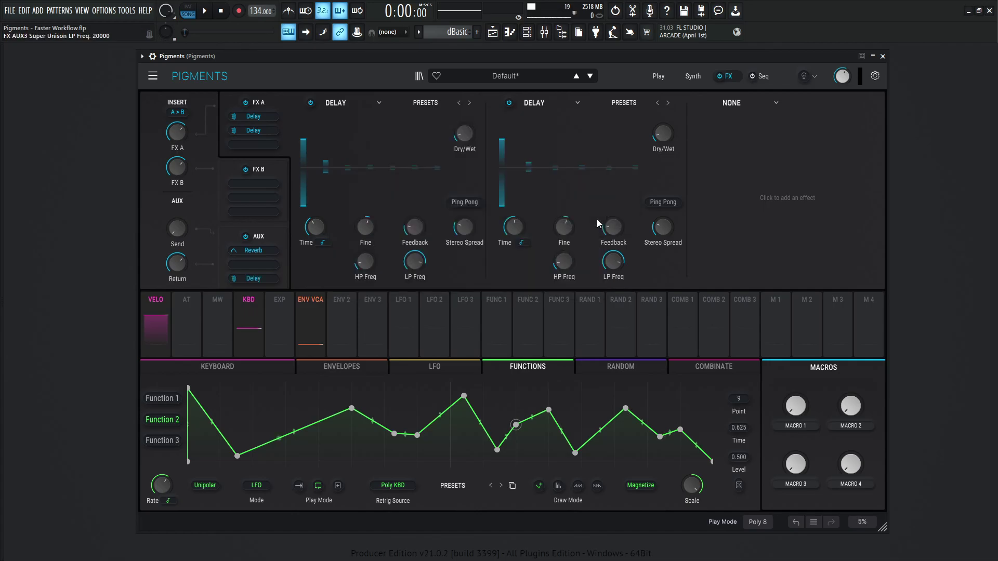
left_click(279, 242)
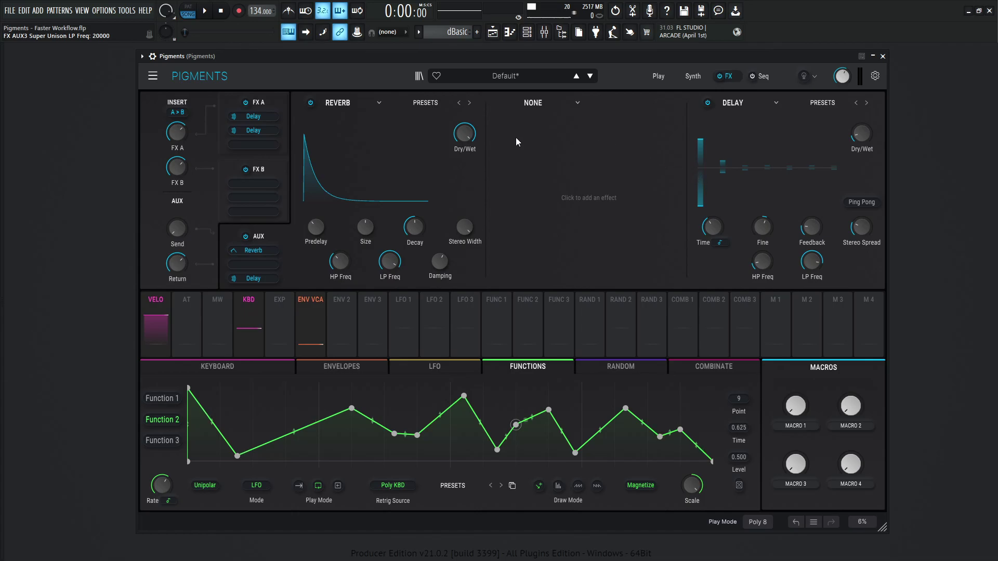
Step: Start a new Default preset and go to the Synth page
left_click(152, 76)
left_click(161, 87)
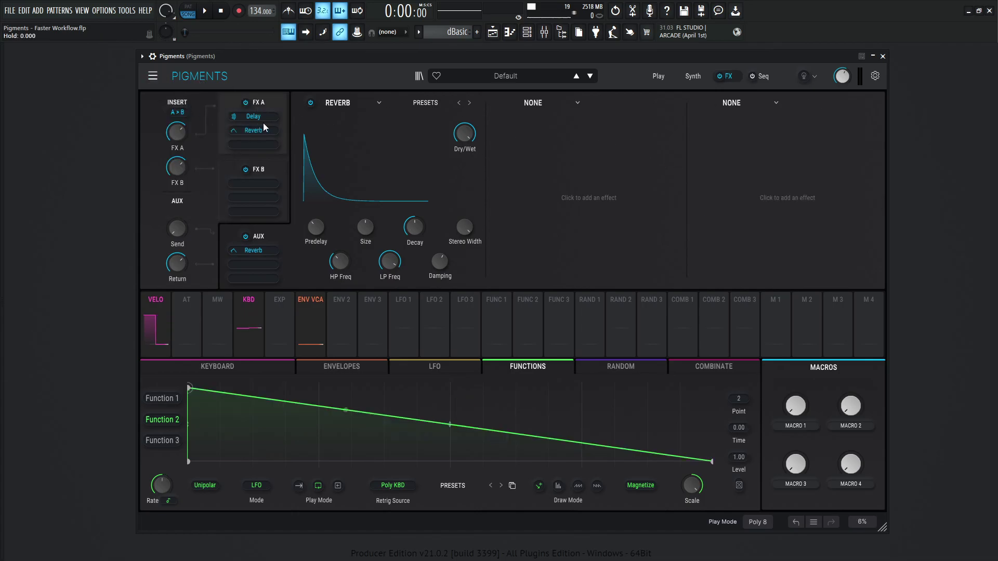
left_click(692, 76)
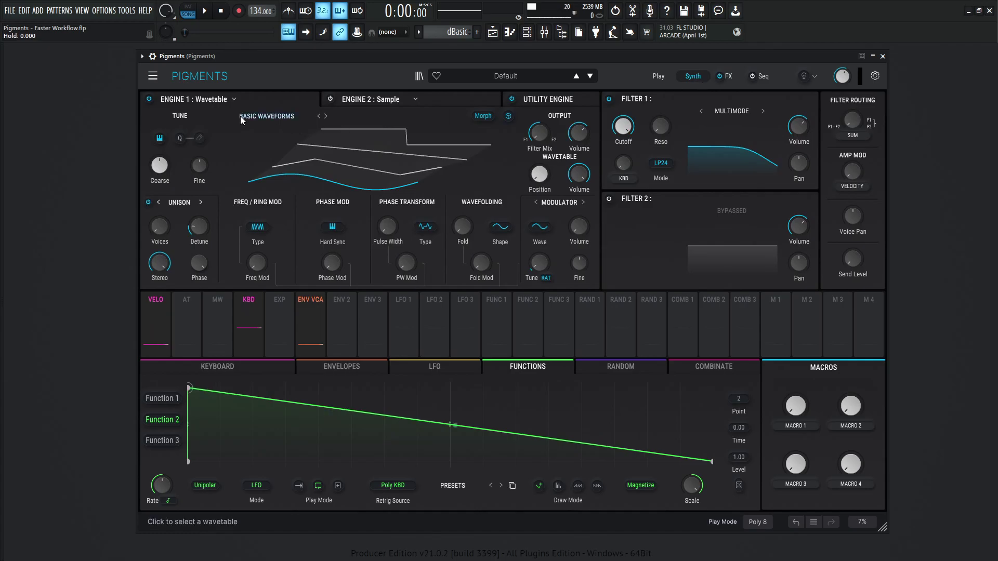
Step: Bypass Engine 1, enable Engine 2's E-Piano C3 sample engine, and play a test note
left_click(385, 99)
left_click(149, 99)
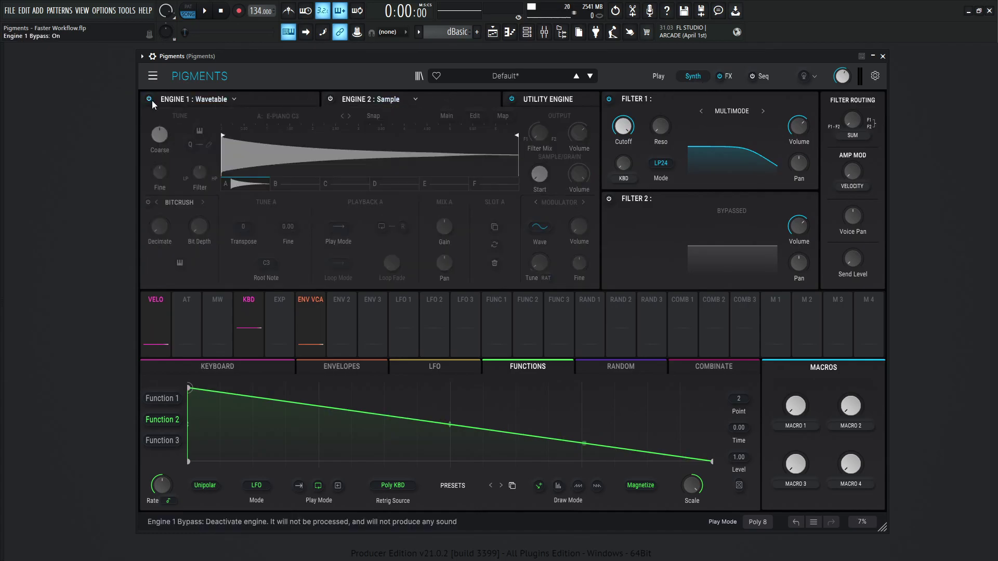
left_click(333, 100)
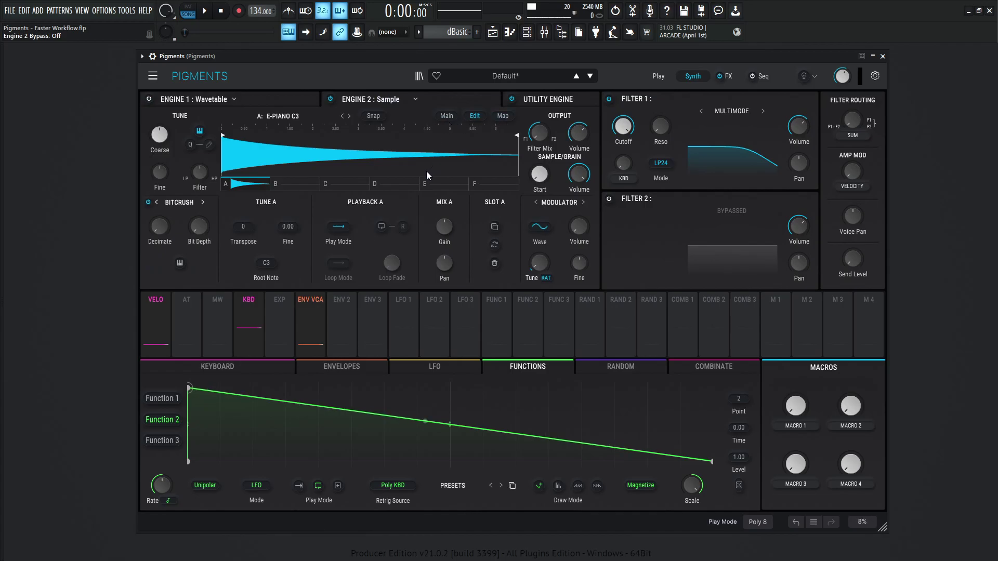
key("h")
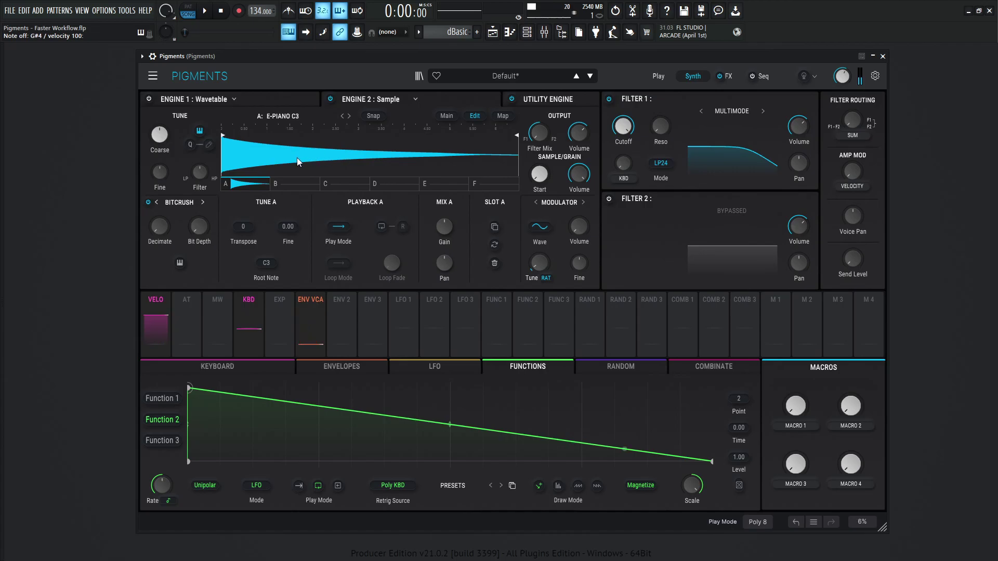
Step: Load the E-Piano C5 sample from Piano & Keys into Engine 2's slot B
left_click(289, 184)
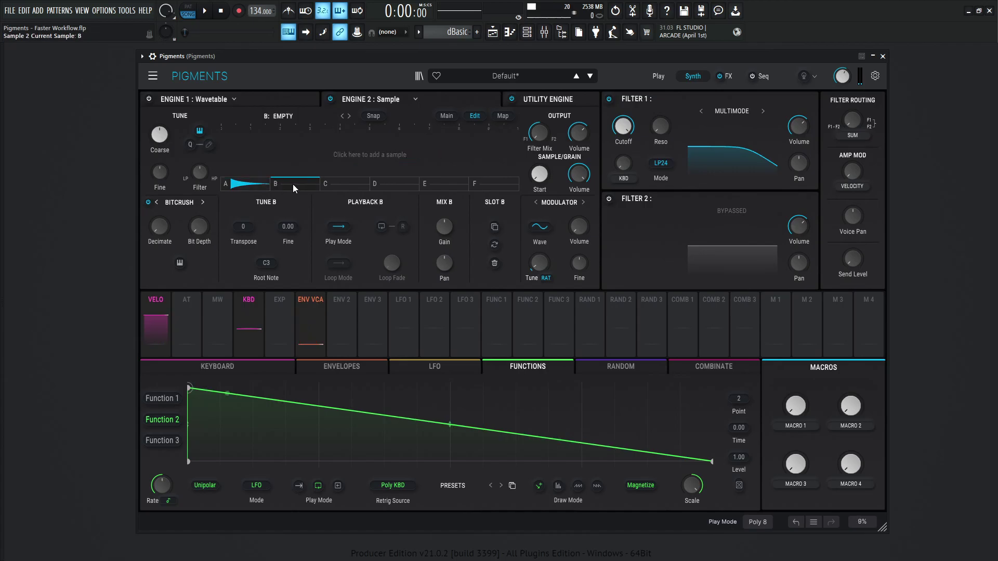
left_click(279, 116)
scroll(272, 233, "down", 3)
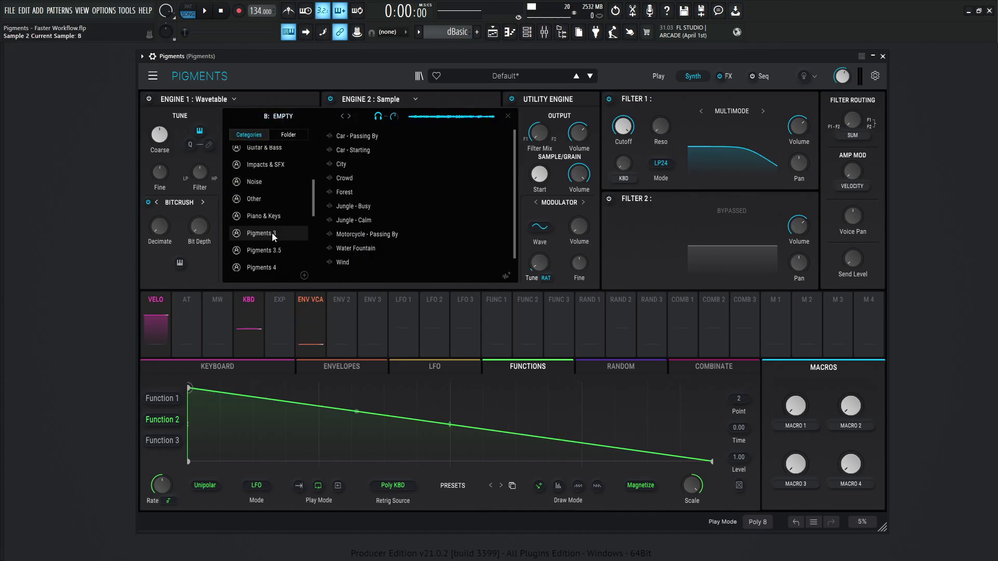
left_click(262, 215)
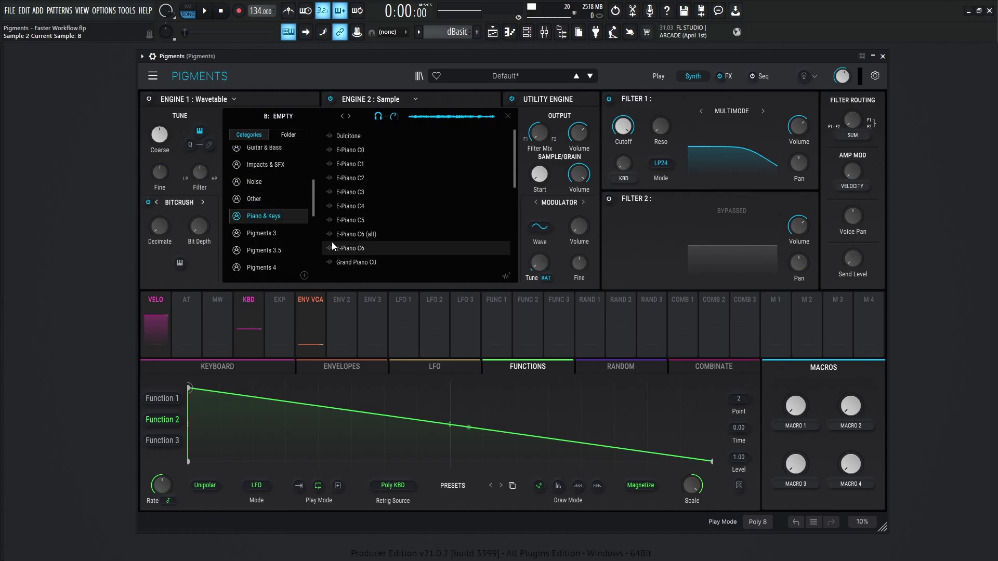
double_click(382, 223)
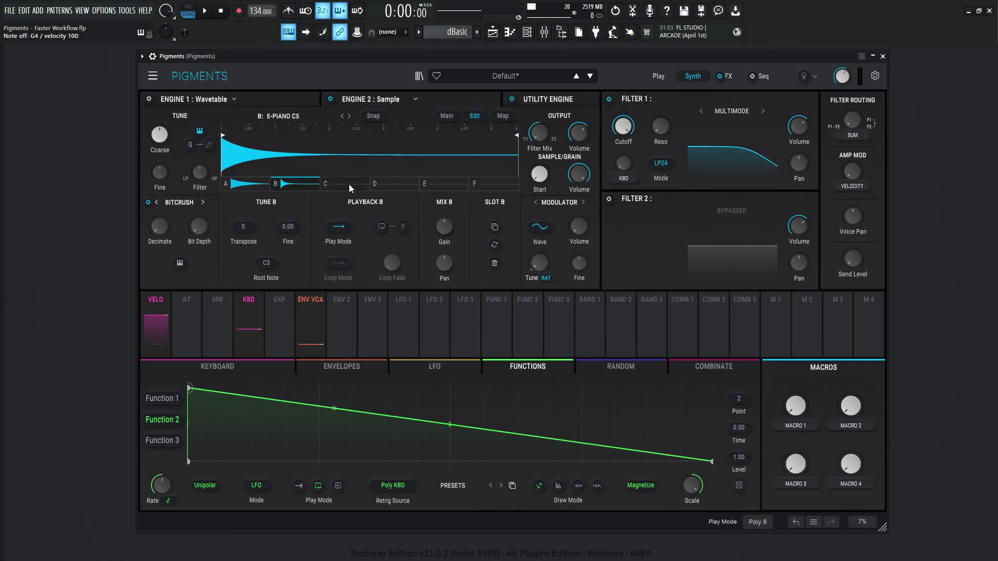
Step: Copy slot B's E-Piano C5 into slot C and set its Transpose to -12 st
left_click(494, 228)
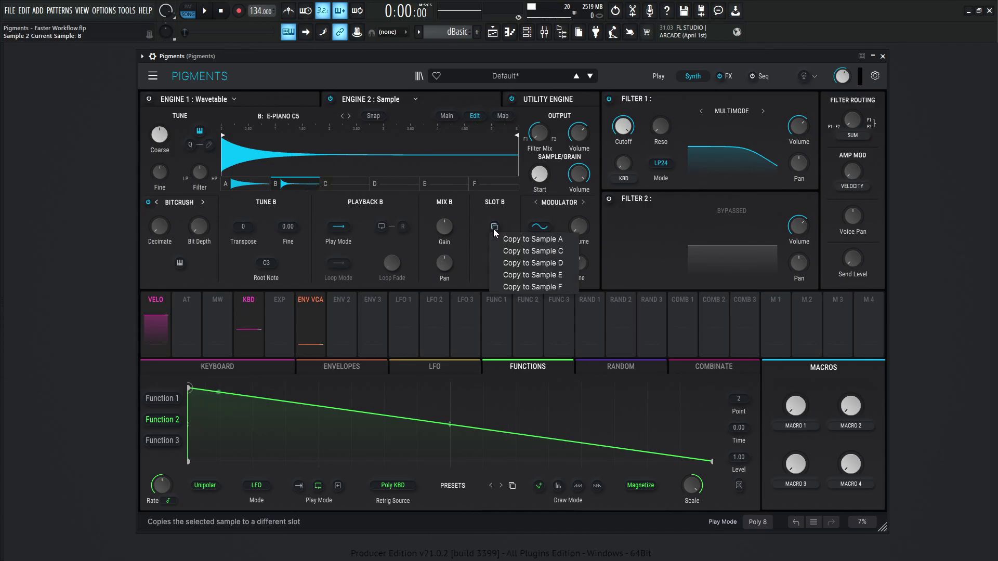
left_click(538, 252)
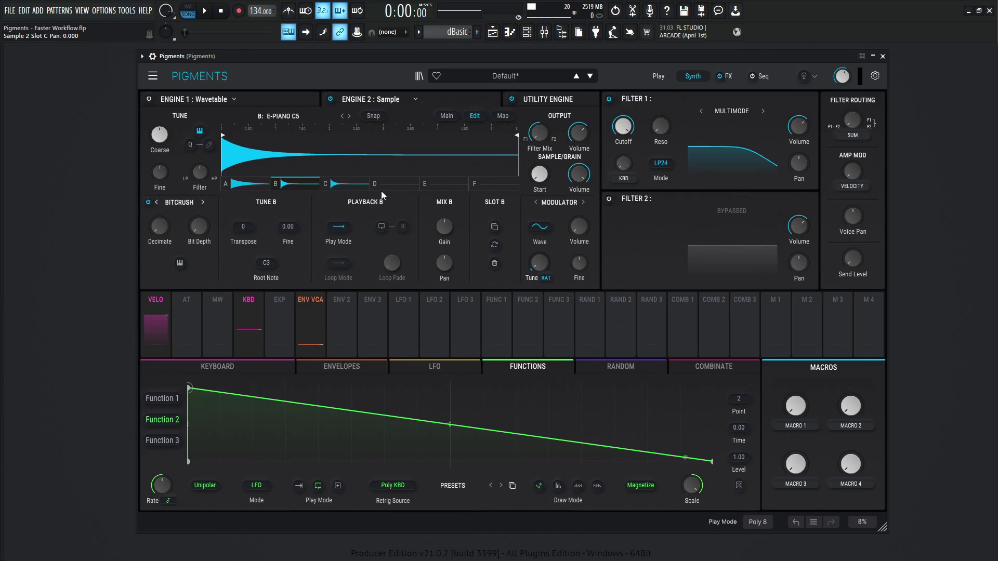
left_click(339, 184)
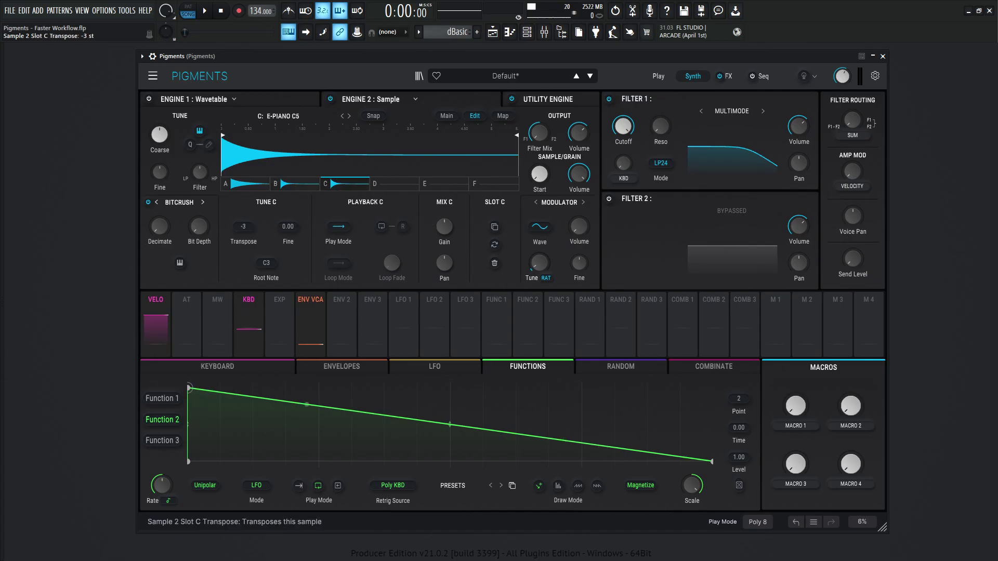
left_click_drag(243, 226, 243, 245)
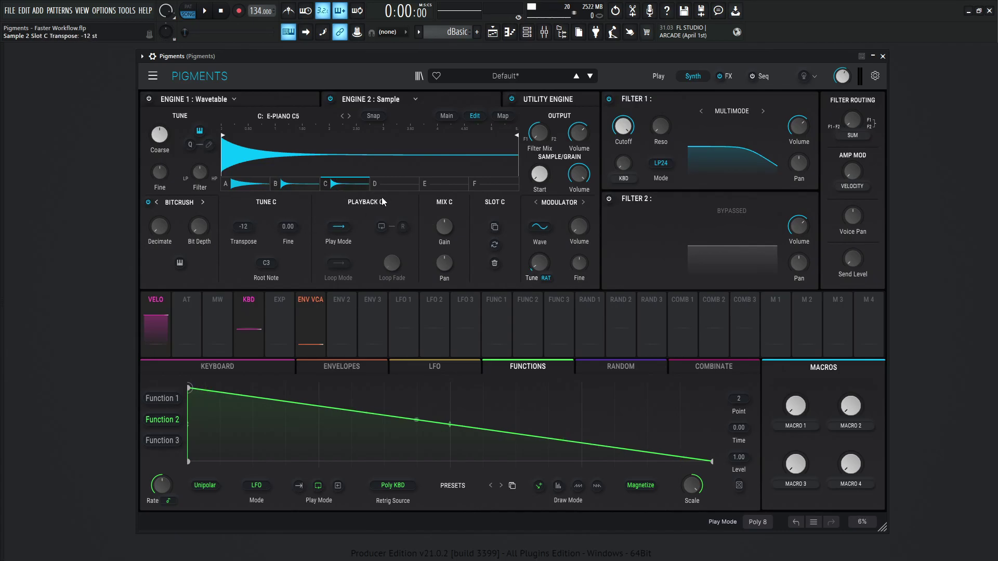